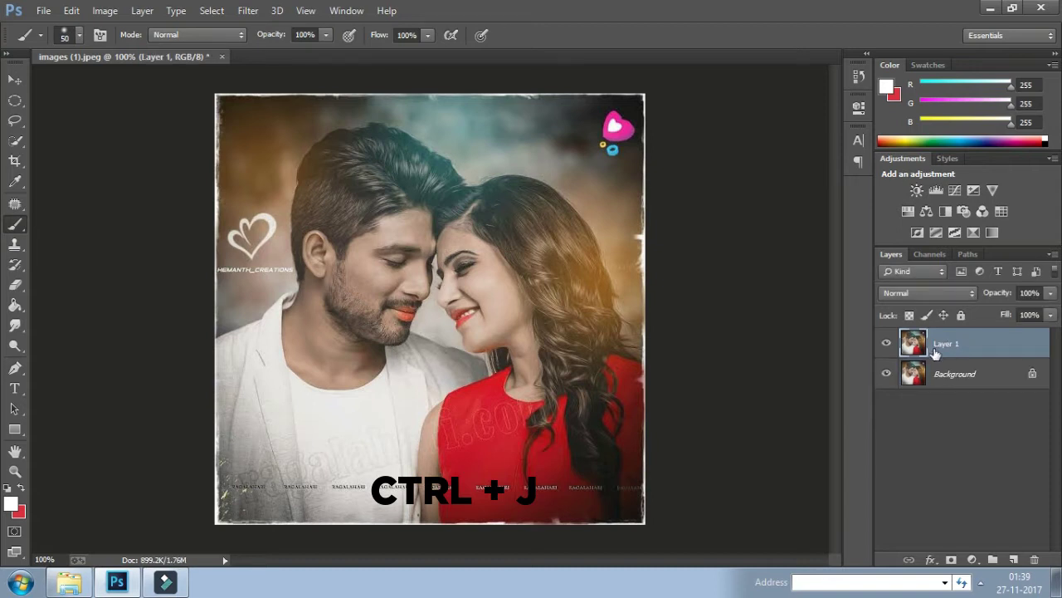
# Add a Hue/Saturation adjustment layer above Layer 1 with the saturation set to -100.
pyautogui.click(971, 560)
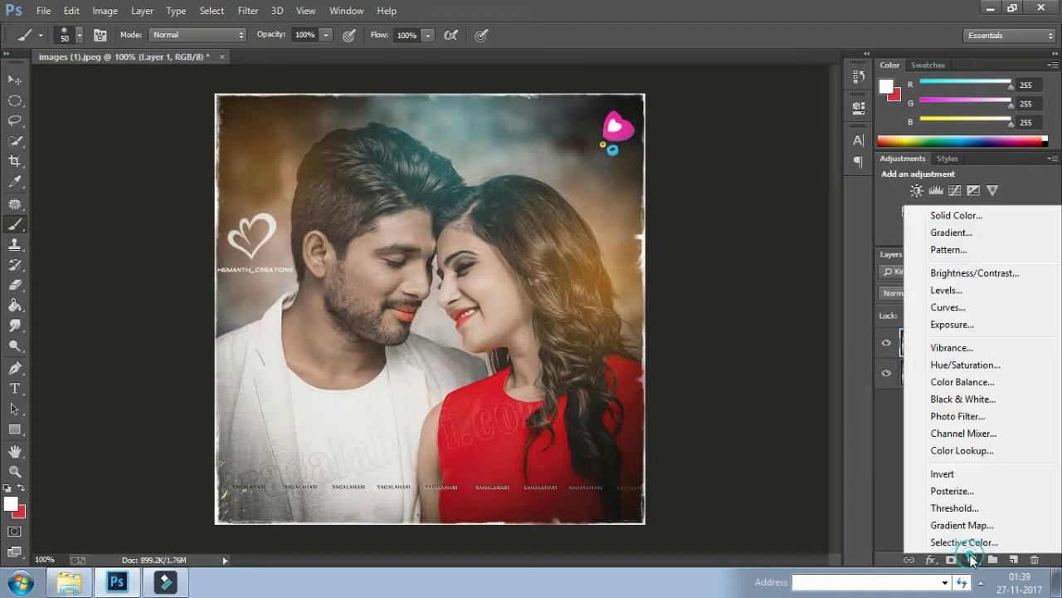
pyautogui.click(954, 365)
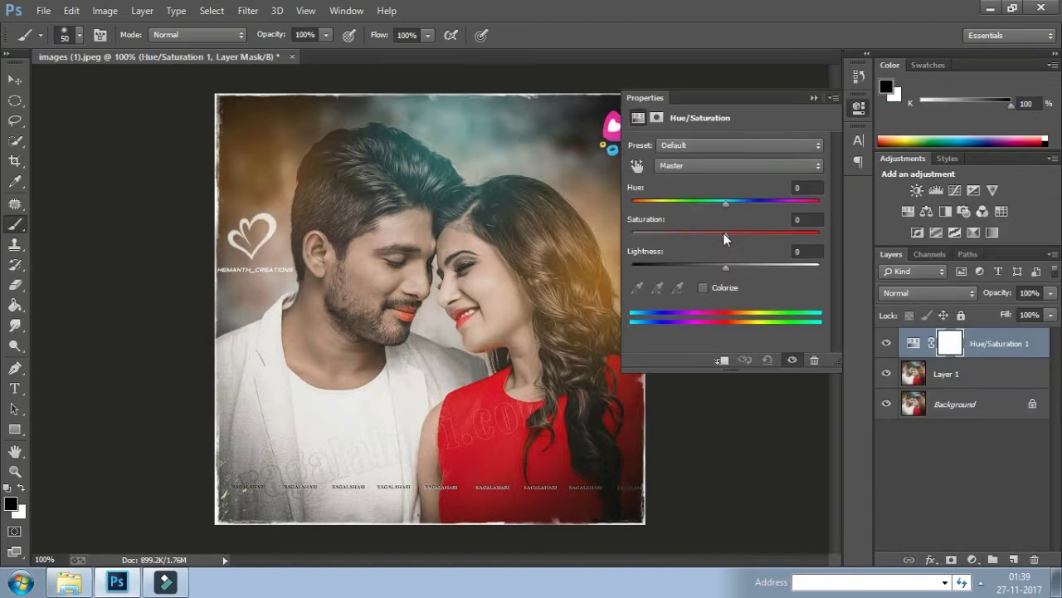
pyautogui.moveTo(723, 233); pyautogui.dragTo(589, 244)
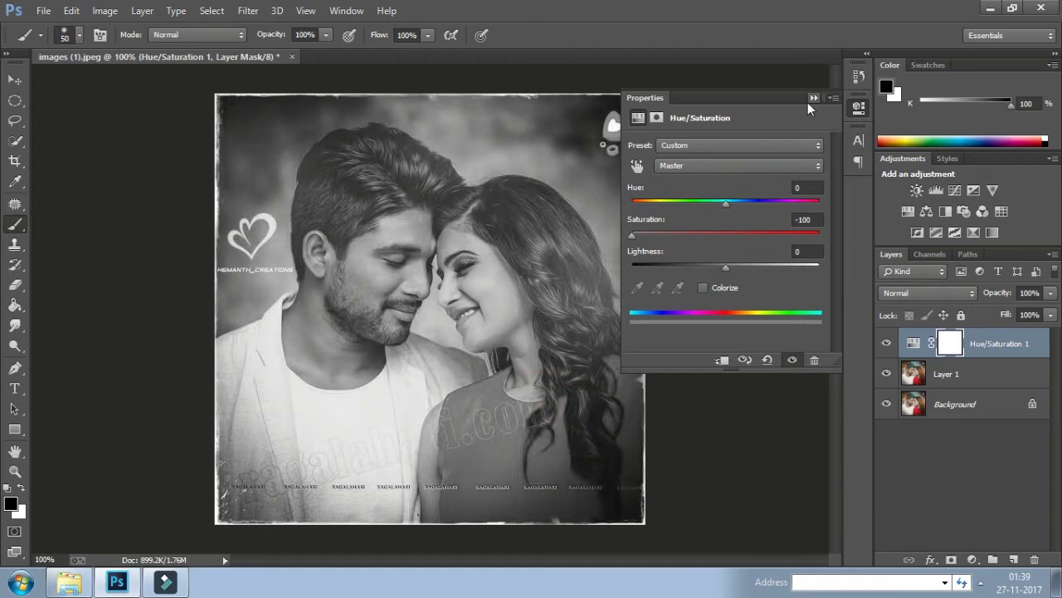
pyautogui.click(810, 100)
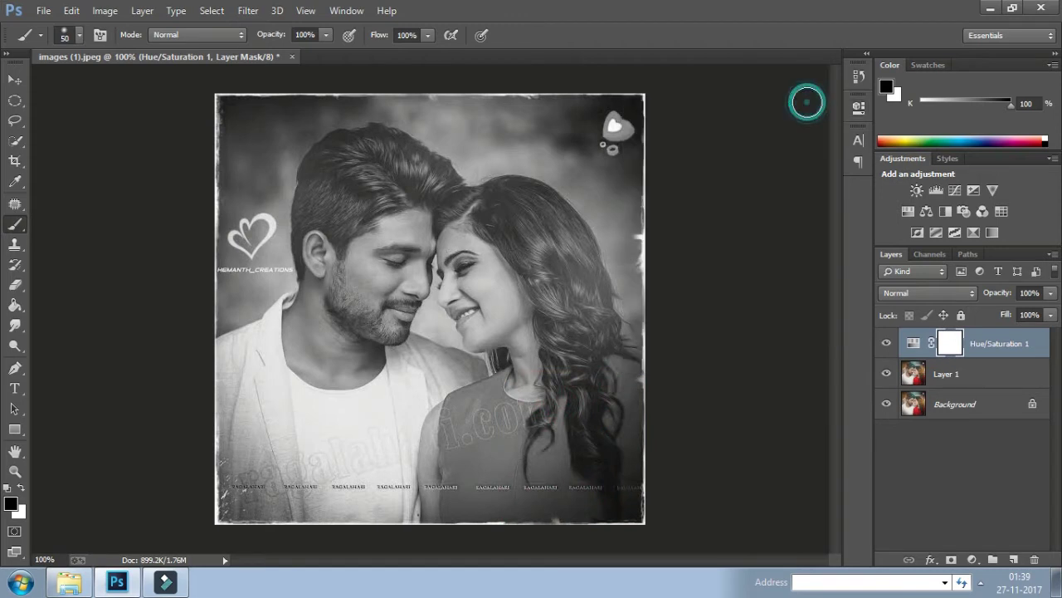
# Set the blend mode of Layer 1 to Color Dodge and invert the layer's colours.
pyautogui.click(923, 375)
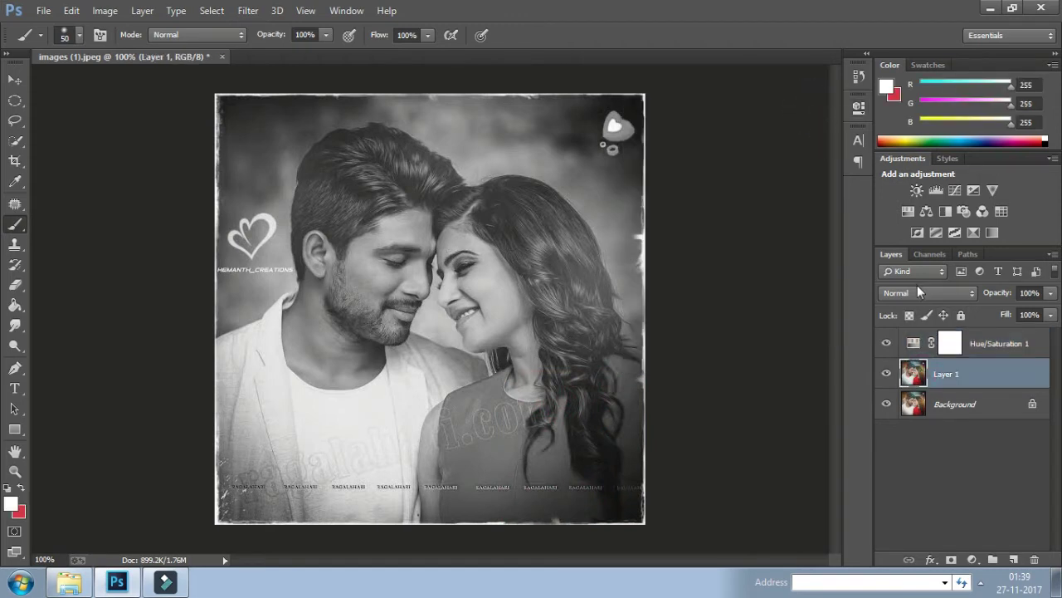
pyautogui.click(919, 290)
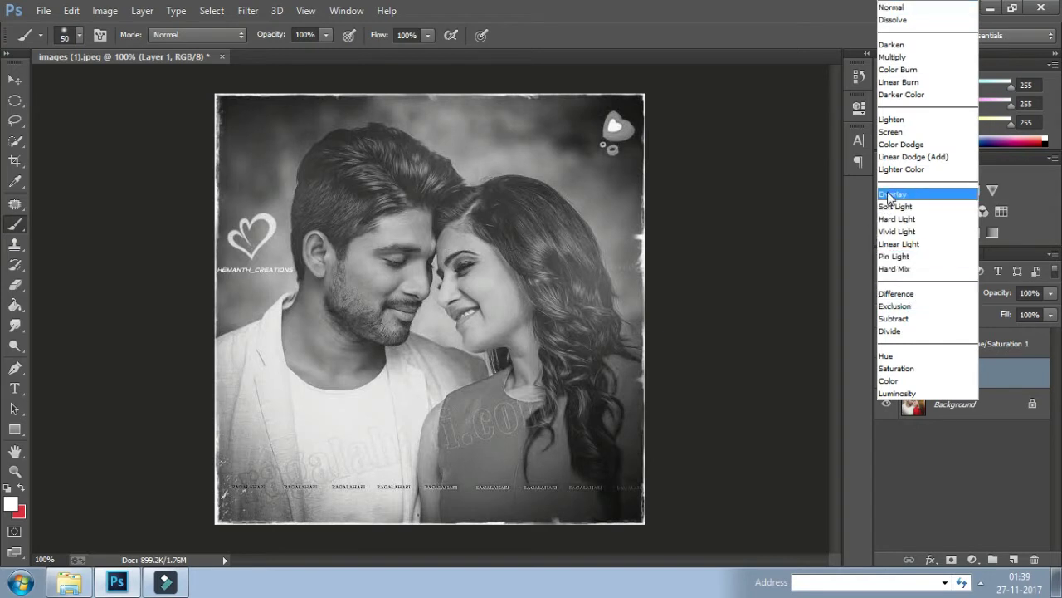
pyautogui.click(905, 146)
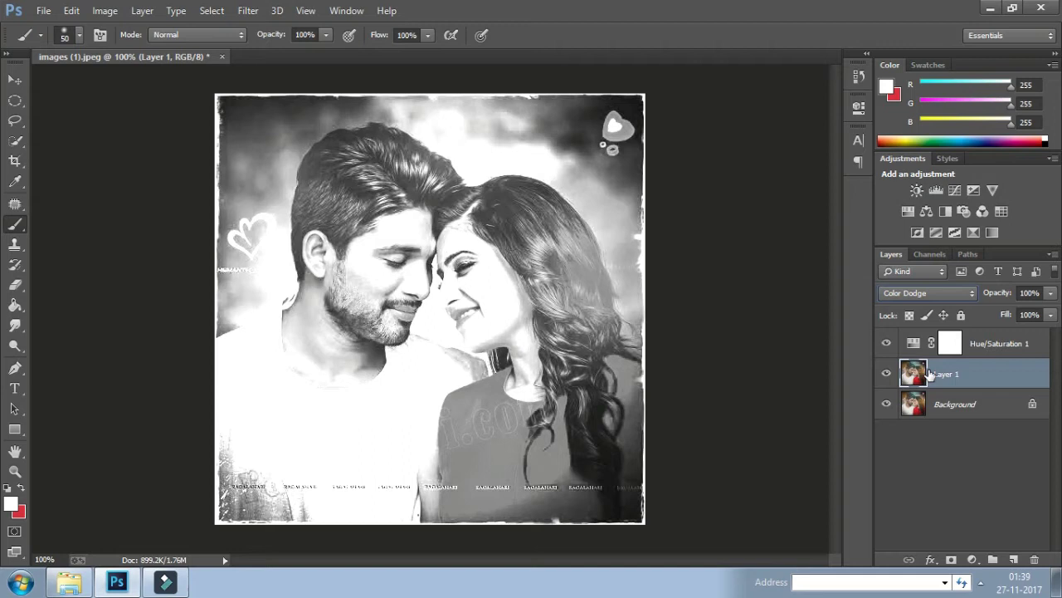
pyautogui.hotkey('ctrl', 'i')
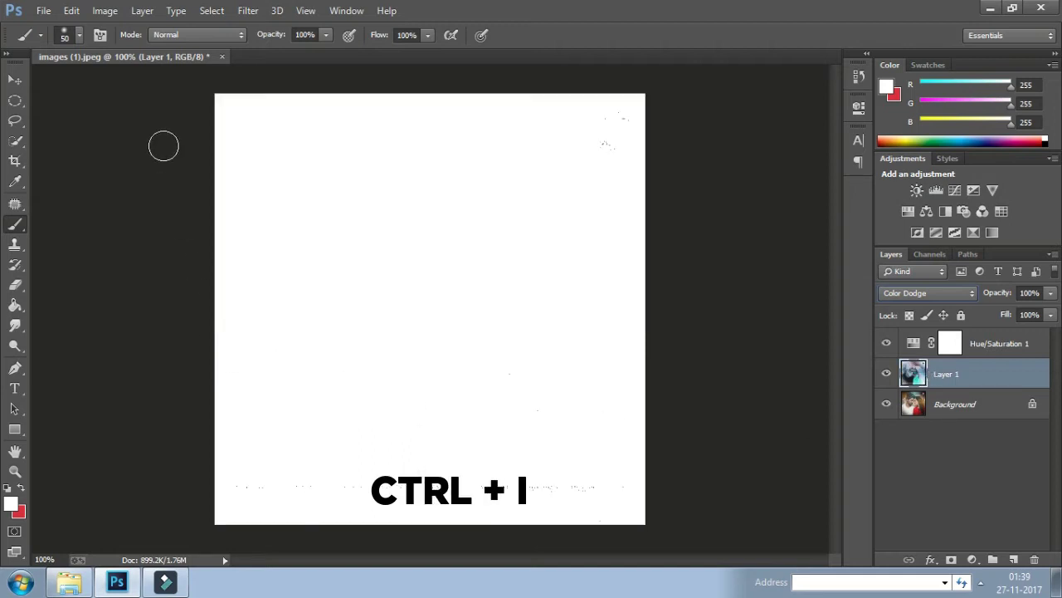
# Apply a Gaussian Blur with a radius of 6.9 pixels to Layer 1.
pyautogui.click(246, 11)
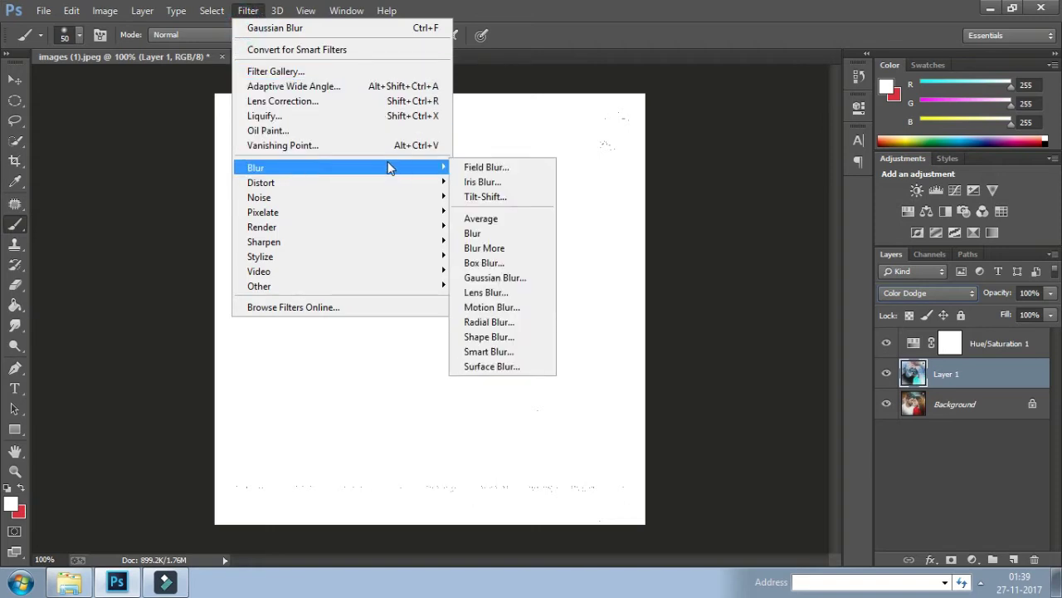
pyautogui.moveTo(441, 168)
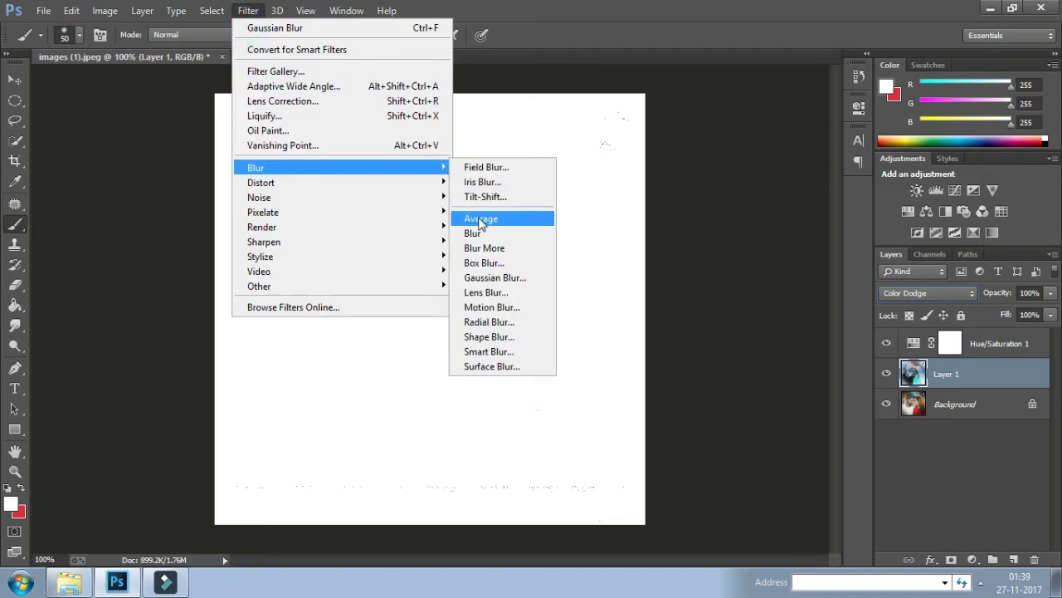
pyautogui.click(490, 277)
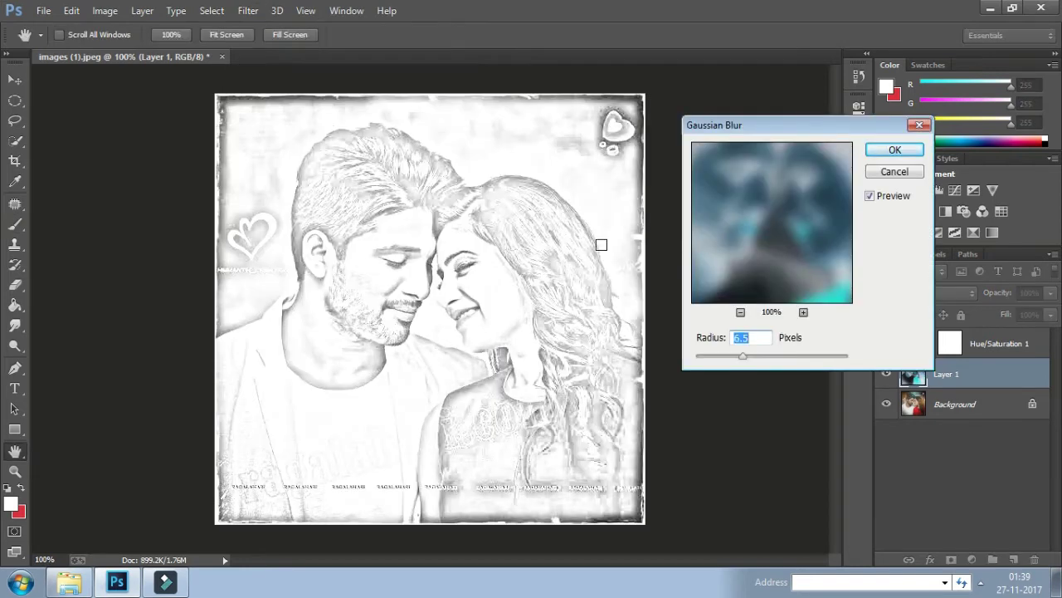
pyautogui.moveTo(745, 359)
pyautogui.mouseDown()
pyautogui.moveTo(712, 352)
pyautogui.moveTo(737, 359)
pyautogui.mouseUp()
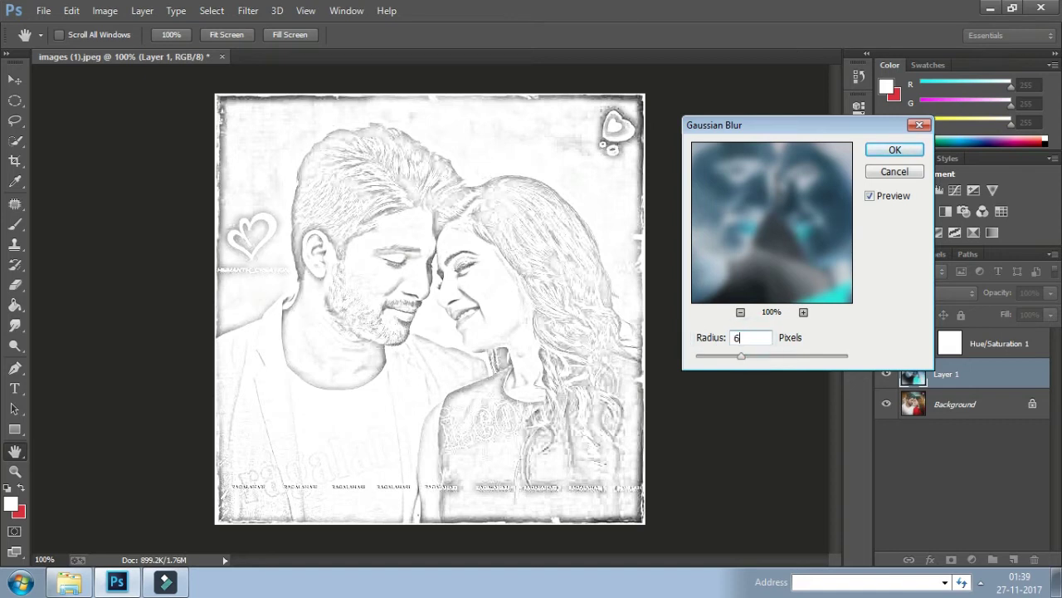
pyautogui.write('.9')
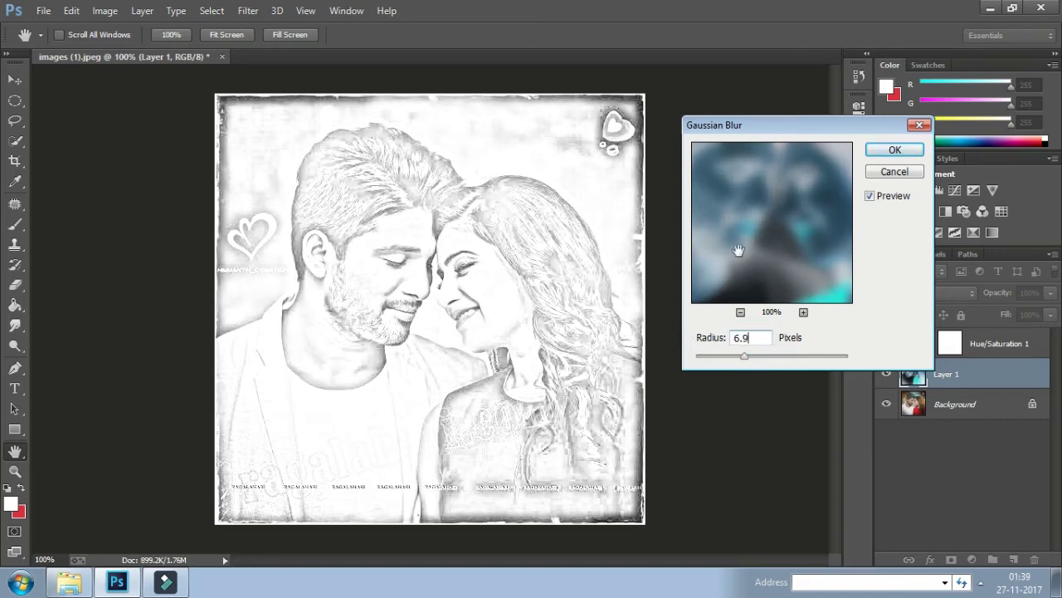
pyautogui.click(892, 152)
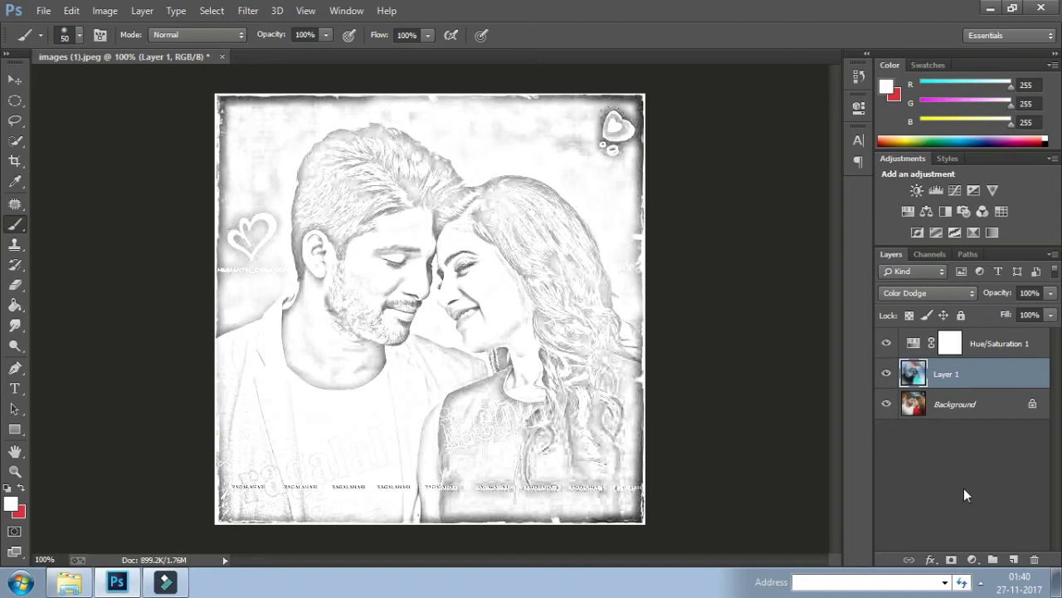
# Add a Levels adjustment layer above Layer 1 with the black input level set to 96.
pyautogui.click(969, 560)
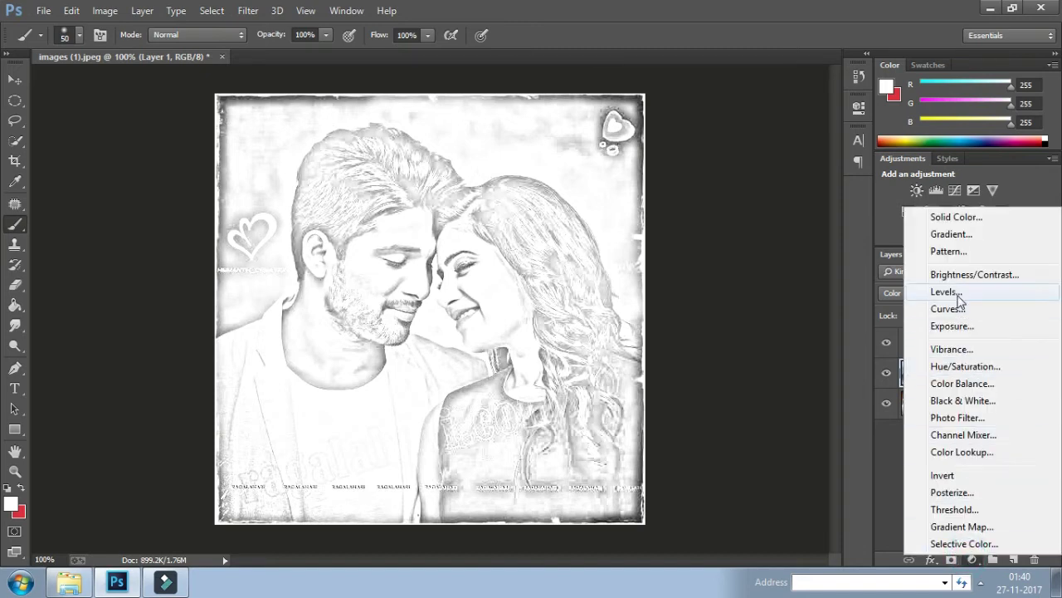
pyautogui.click(955, 292)
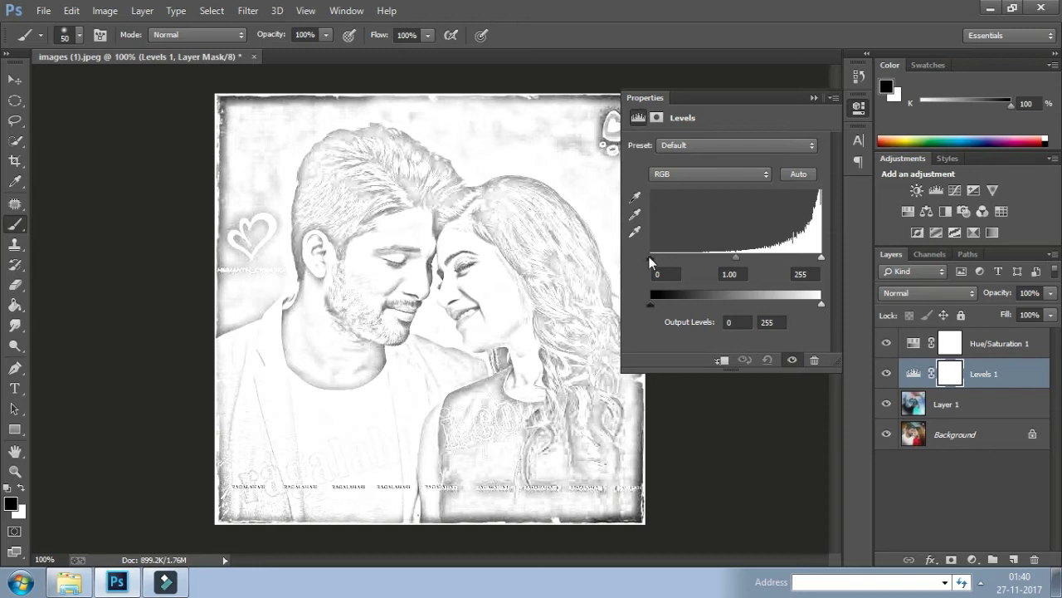
pyautogui.moveTo(650, 258); pyautogui.dragTo(719, 262)
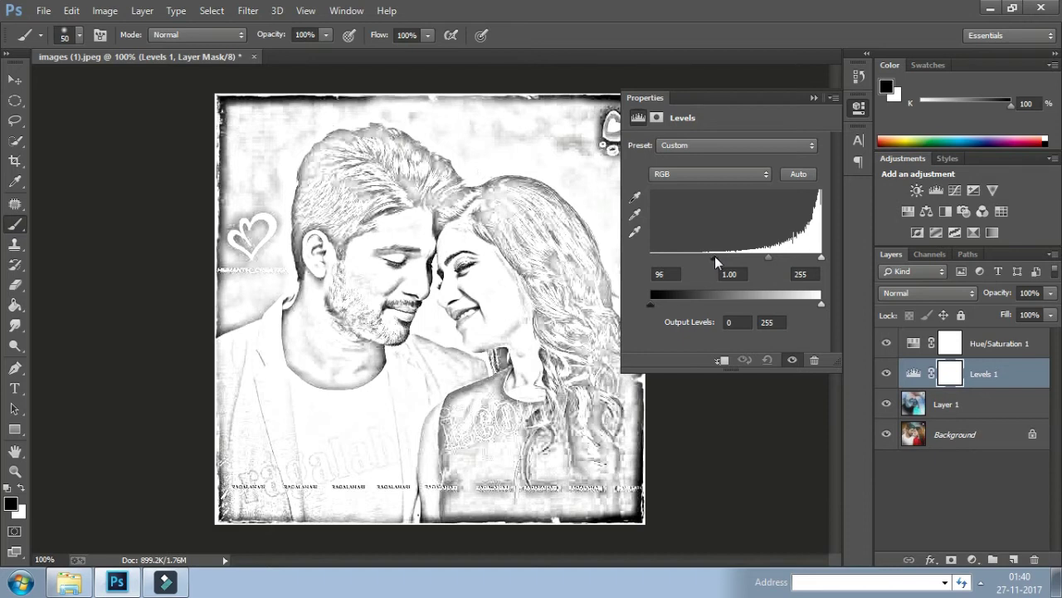
pyautogui.click(813, 98)
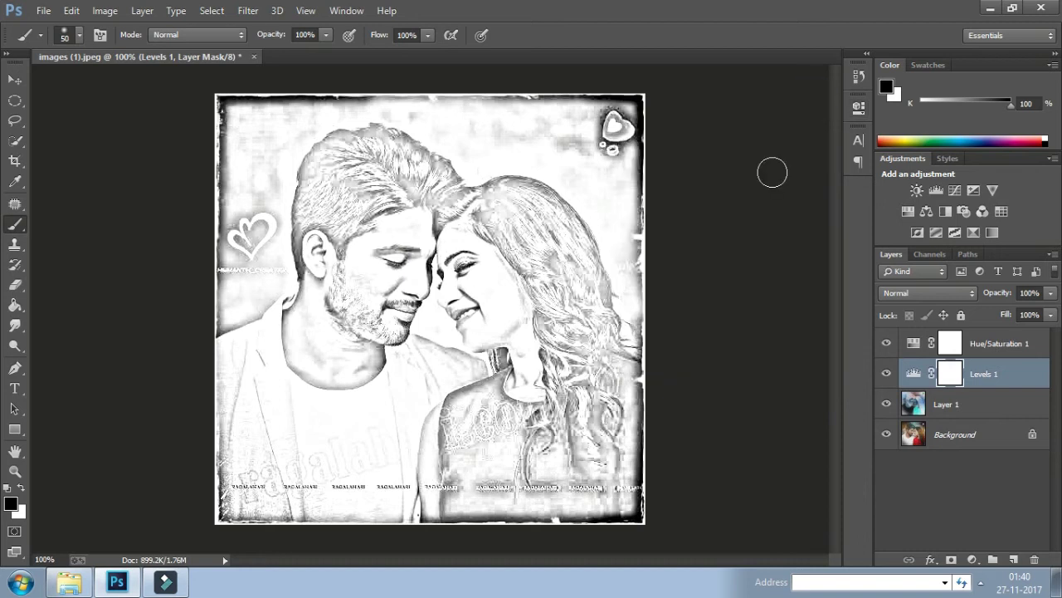
# Select Layer 1 and set the foreground colour to white (ffffff).
pyautogui.click(914, 404)
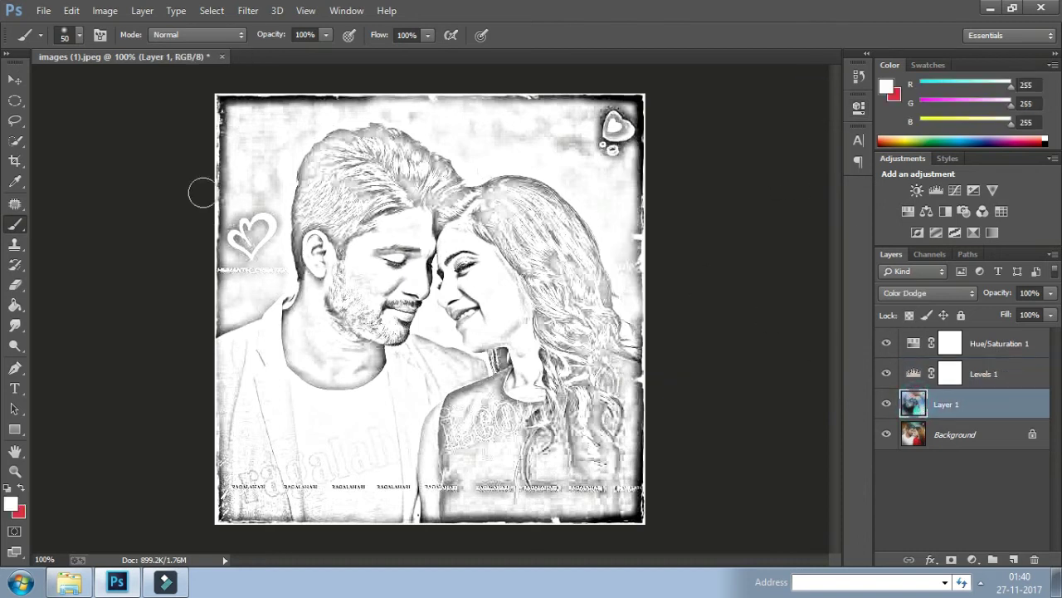
pyautogui.click(12, 505)
pyautogui.click(588, 198)
pyautogui.click(561, 187)
pyautogui.click(892, 176)
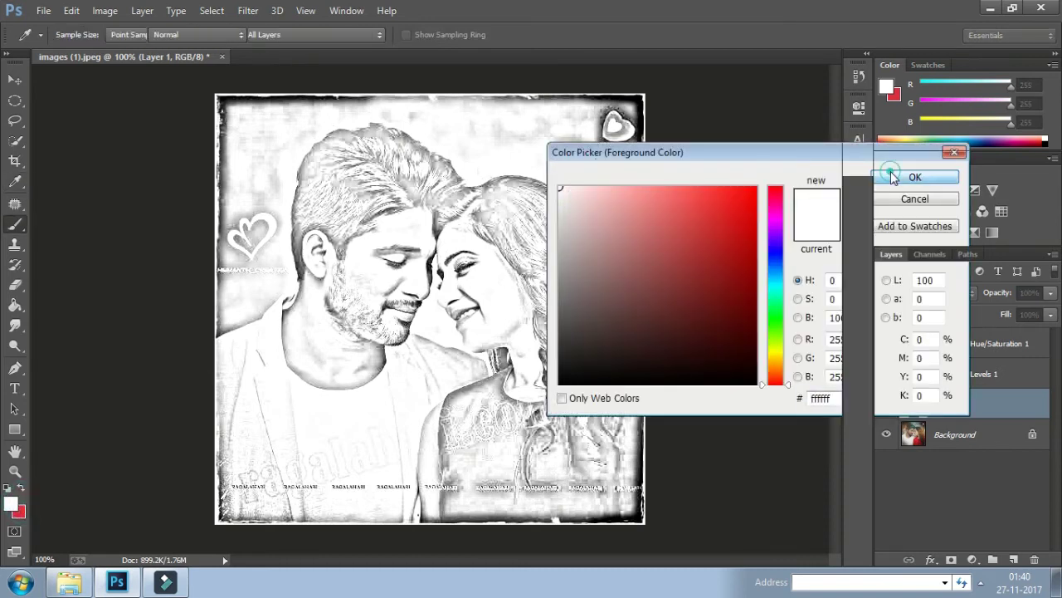
# Set up the Brush tool with a soft round tip at 59 px size and 0% hardness.
pyautogui.rightClick(25, 225)
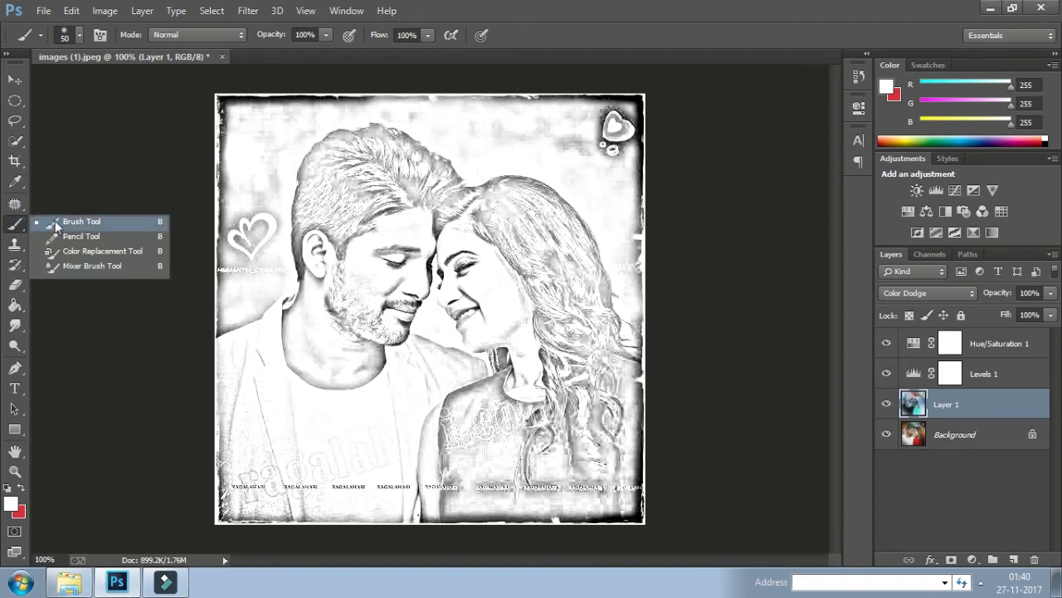
pyautogui.click(81, 221)
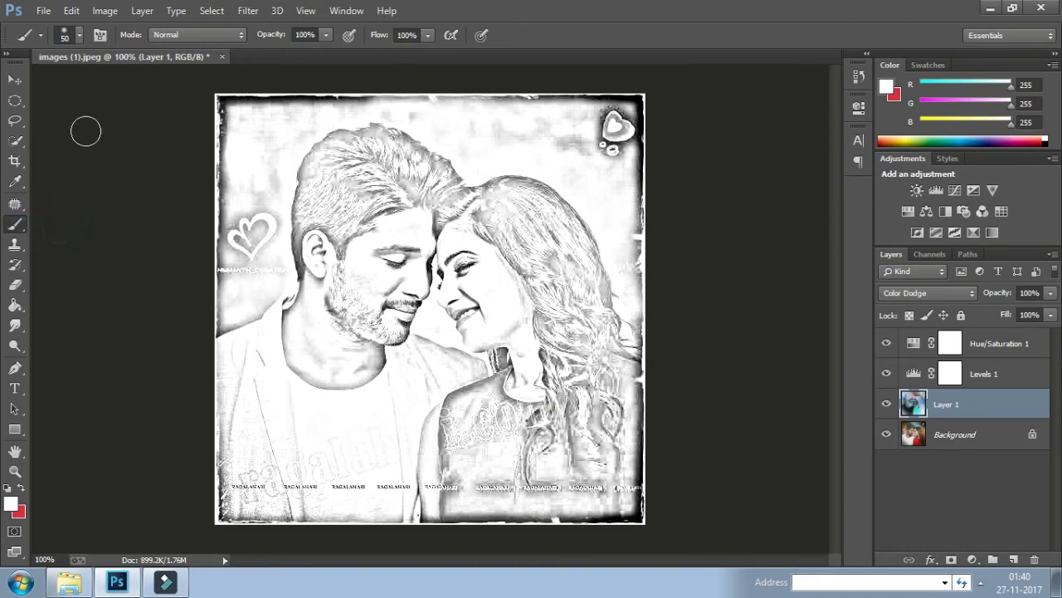
pyautogui.click(78, 36)
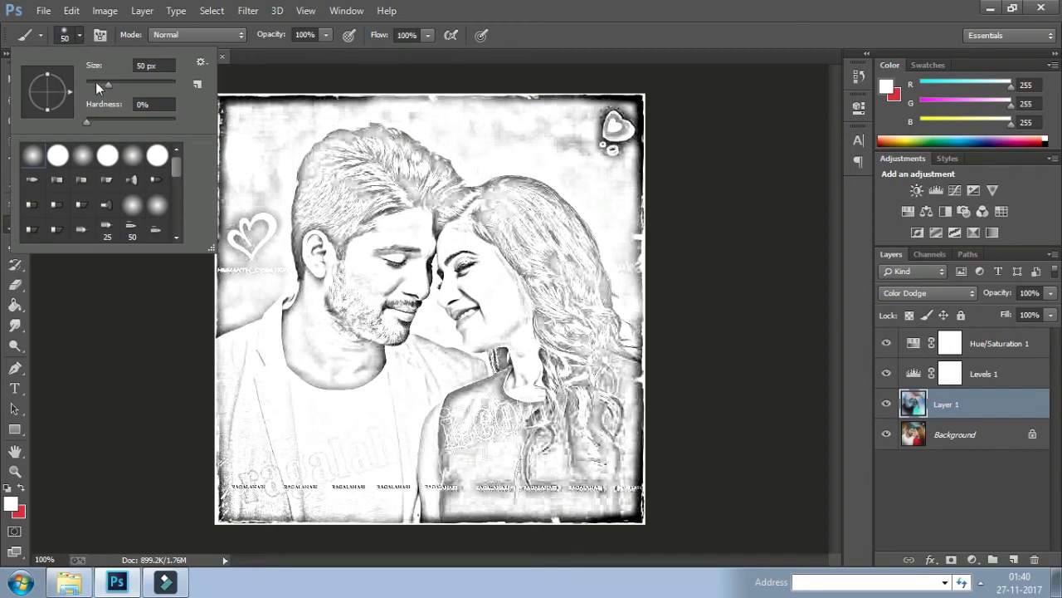
pyautogui.moveTo(109, 81); pyautogui.dragTo(114, 84)
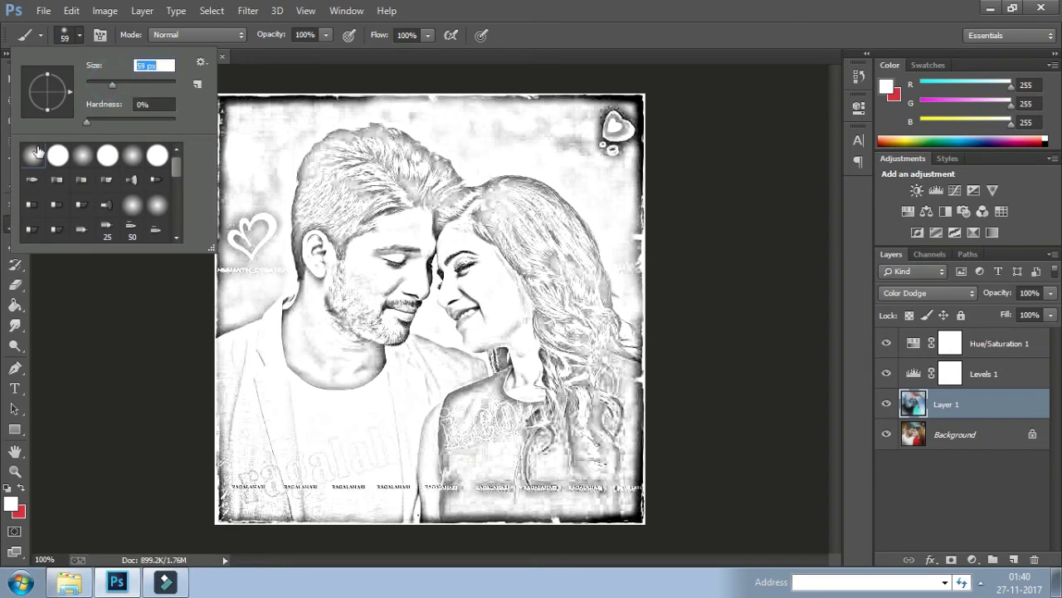
pyautogui.click(89, 121)
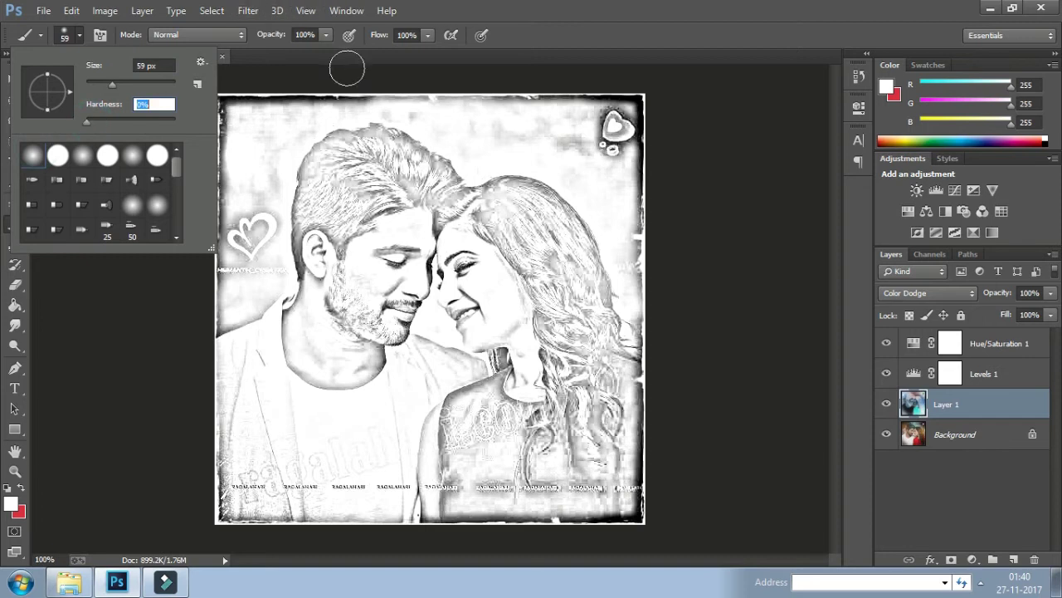
# Paint white on Layer 1 over the dark photo borders, the heart logos and the watermark row along the lower edge.
pyautogui.click(575, 106)
pyautogui.moveTo(631, 124)
pyautogui.mouseDown()
pyautogui.moveTo(605, 134)
pyautogui.moveTo(513, 102)
pyautogui.moveTo(440, 94)
pyautogui.moveTo(297, 102)
pyautogui.moveTo(254, 125)
pyautogui.moveTo(238, 94)
pyautogui.moveTo(250, 138)
pyautogui.moveTo(218, 118)
pyautogui.moveTo(221, 97)
pyautogui.moveTo(221, 287)
pyautogui.moveTo(252, 230)
pyautogui.mouseUp()
pyautogui.moveTo(264, 166)
pyautogui.mouseDown()
pyautogui.moveTo(225, 301)
pyautogui.moveTo(206, 308)
pyautogui.moveTo(230, 261)
pyautogui.moveTo(265, 256)
pyautogui.moveTo(208, 310)
pyautogui.moveTo(208, 296)
pyautogui.mouseUp()
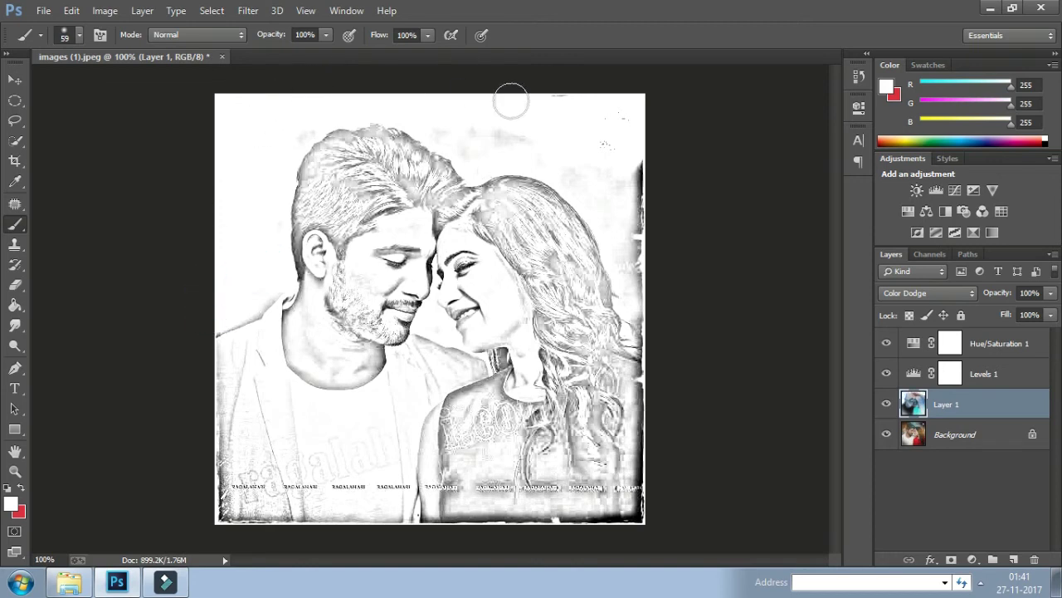
pyautogui.moveTo(620, 132)
pyautogui.mouseDown()
pyautogui.moveTo(647, 296)
pyautogui.moveTo(672, 346)
pyautogui.moveTo(656, 487)
pyautogui.mouseUp()
pyautogui.moveTo(655, 451)
pyautogui.mouseDown()
pyautogui.moveTo(655, 525)
pyautogui.moveTo(567, 542)
pyautogui.moveTo(375, 522)
pyautogui.moveTo(302, 532)
pyautogui.moveTo(337, 529)
pyautogui.moveTo(218, 522)
pyautogui.moveTo(196, 482)
pyautogui.mouseUp()
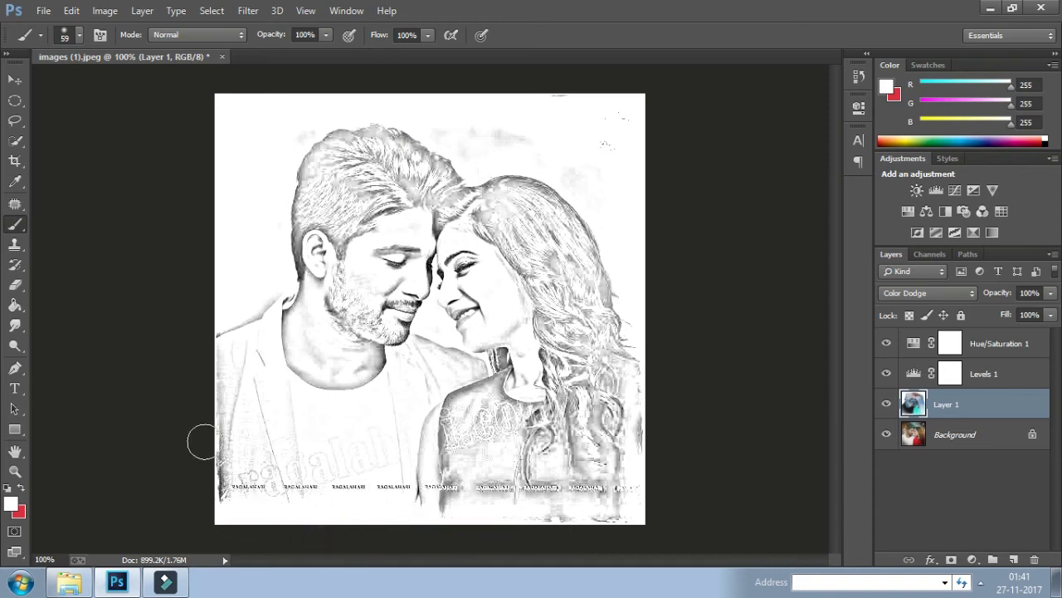
pyautogui.moveTo(205, 299)
pyautogui.mouseDown()
pyautogui.moveTo(197, 505)
pyautogui.moveTo(210, 402)
pyautogui.moveTo(208, 505)
pyautogui.moveTo(277, 494)
pyautogui.moveTo(468, 501)
pyautogui.moveTo(493, 491)
pyautogui.moveTo(693, 501)
pyautogui.mouseUp()
pyautogui.click(659, 346)
pyautogui.click(631, 484)
pyautogui.click(507, 508)
pyautogui.click(407, 477)
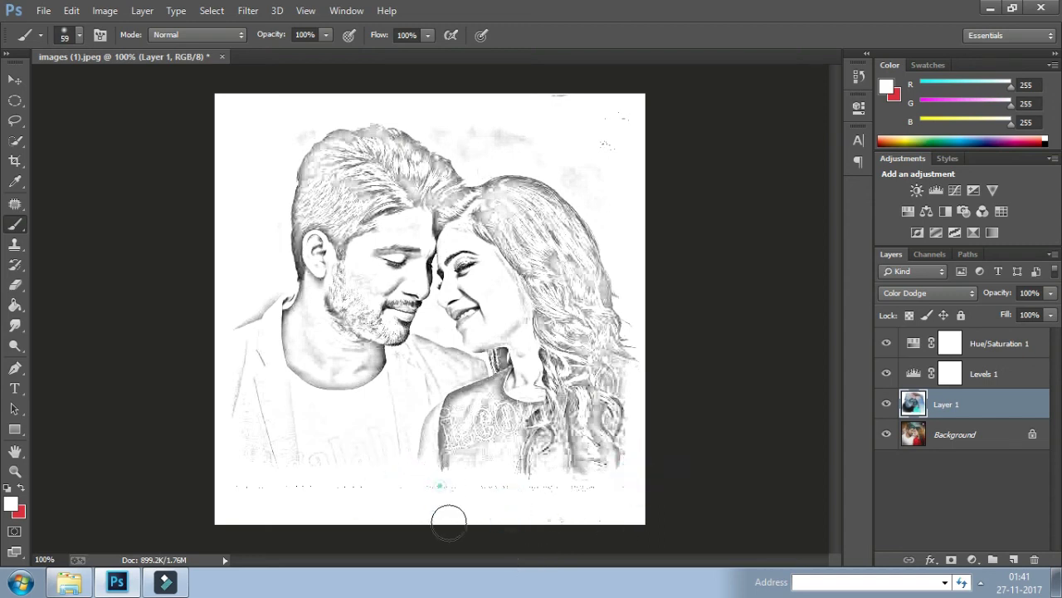
pyautogui.click(441, 480)
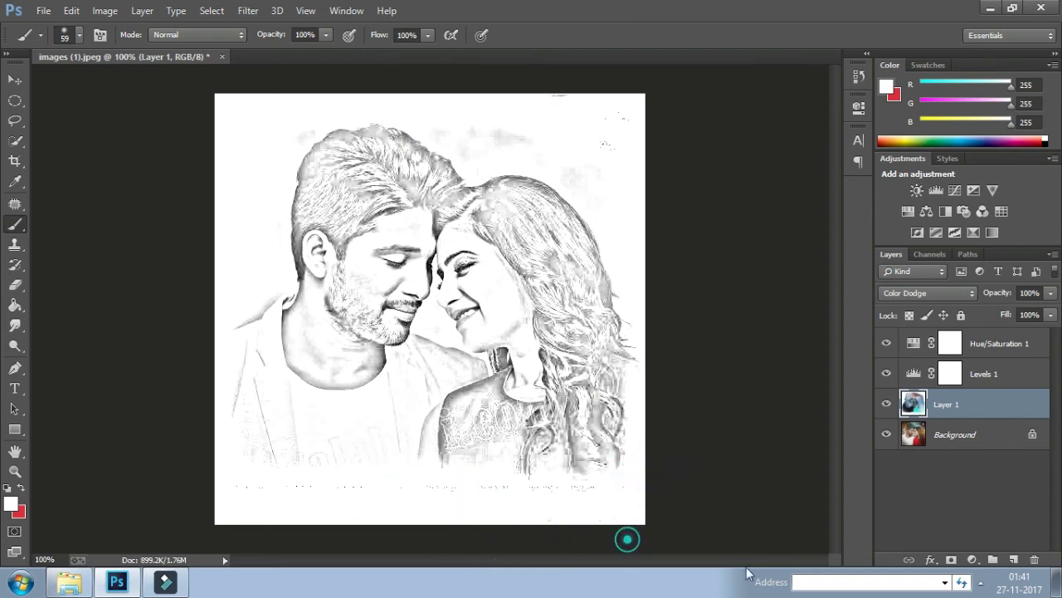
# Paint white over the leftover grey smudges in the background above the couple's heads.
pyautogui.click(596, 141)
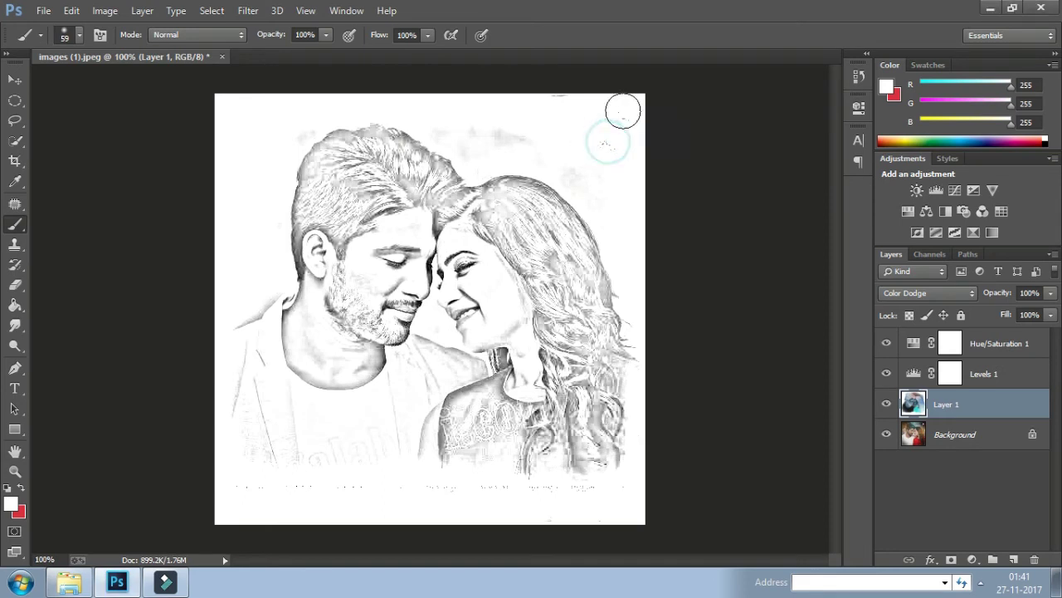
pyautogui.click(493, 126)
pyautogui.click(451, 123)
pyautogui.click(628, 136)
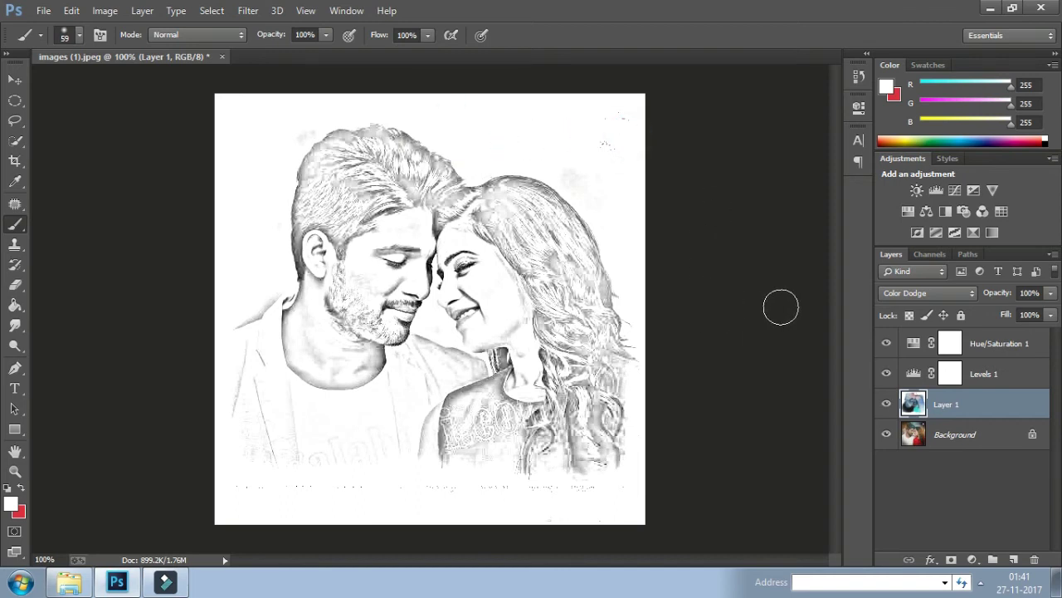
# Stamp all visible layers into a new layer above the Hue/Saturation layer.
pyautogui.click(972, 343)
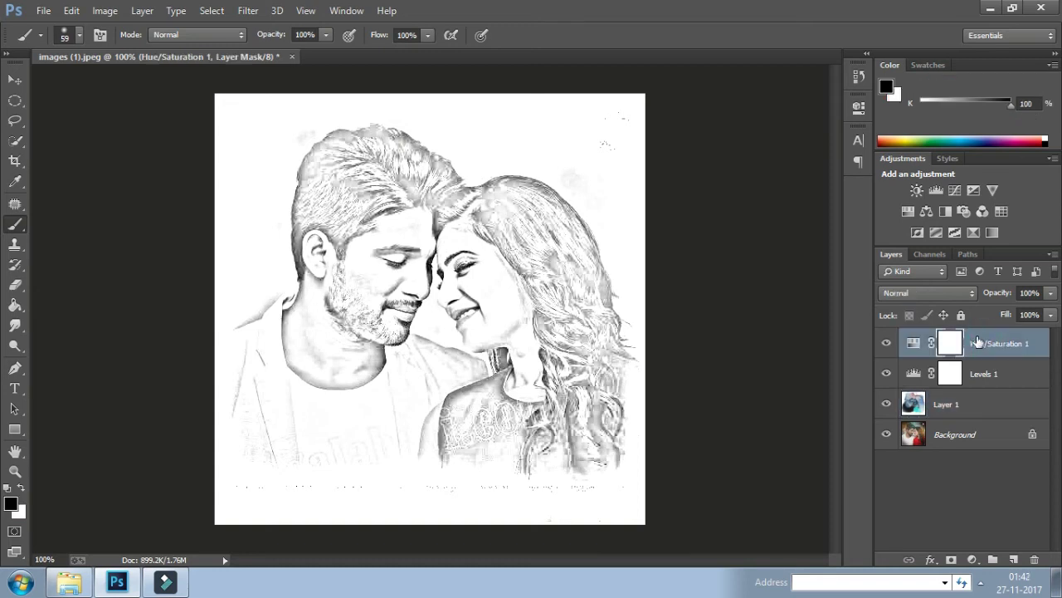
pyautogui.hotkey('ctrl', 'alt', 'shift', 'e')
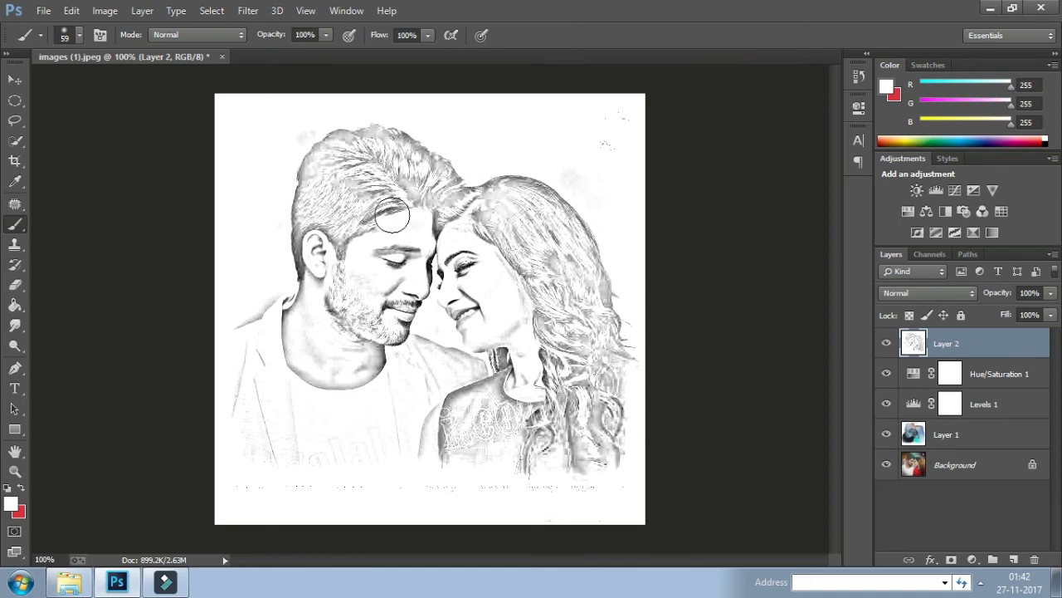
# Save the sketch as a JPEG copy named "images (1)copy" at maximum quality 12 with the Baseline ("Standard") format.
pyautogui.click(42, 10)
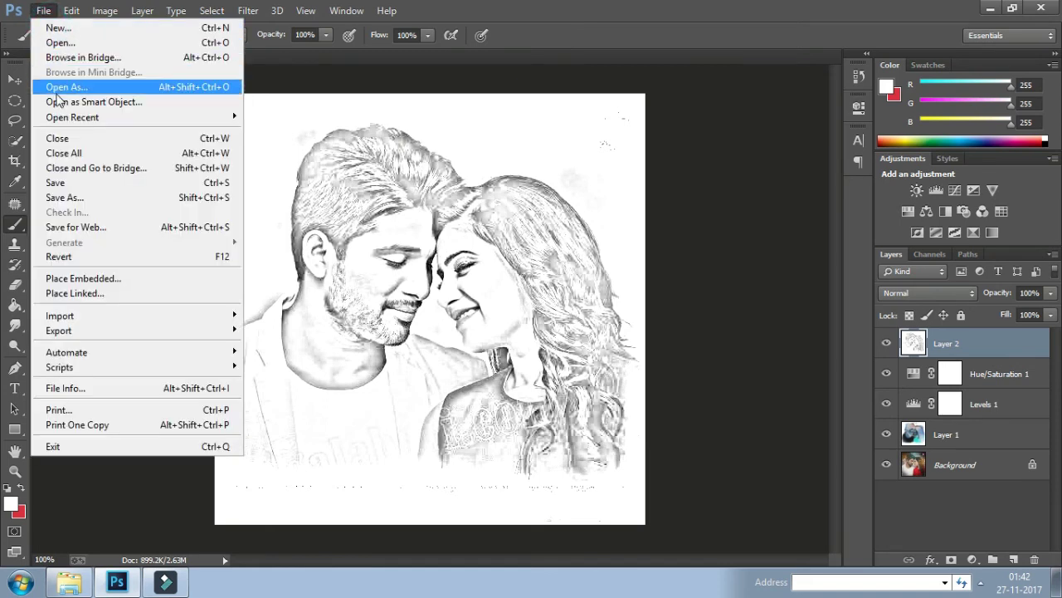
pyautogui.click(80, 198)
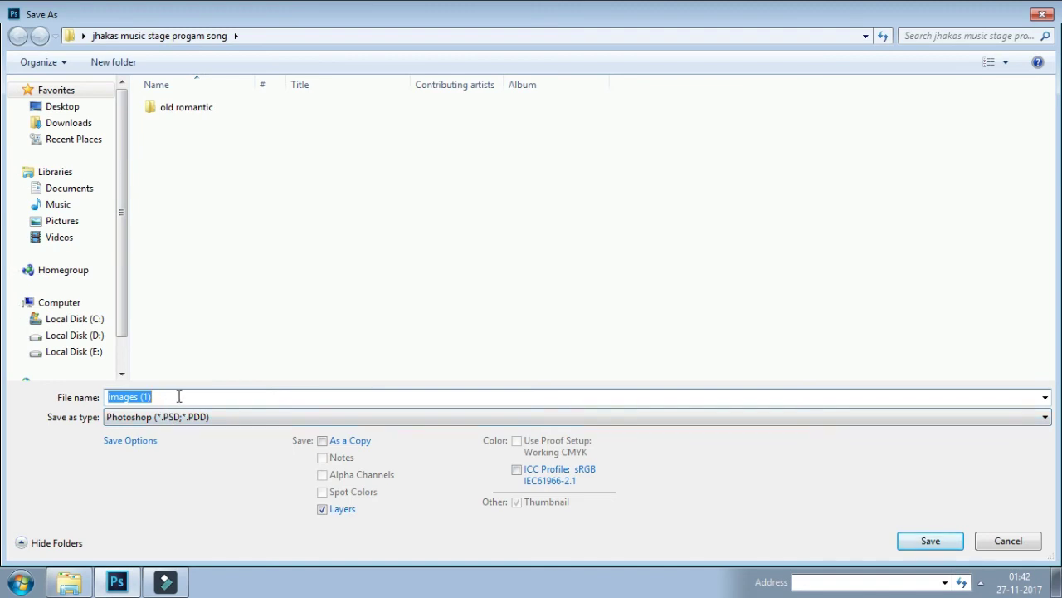
pyautogui.click(179, 397)
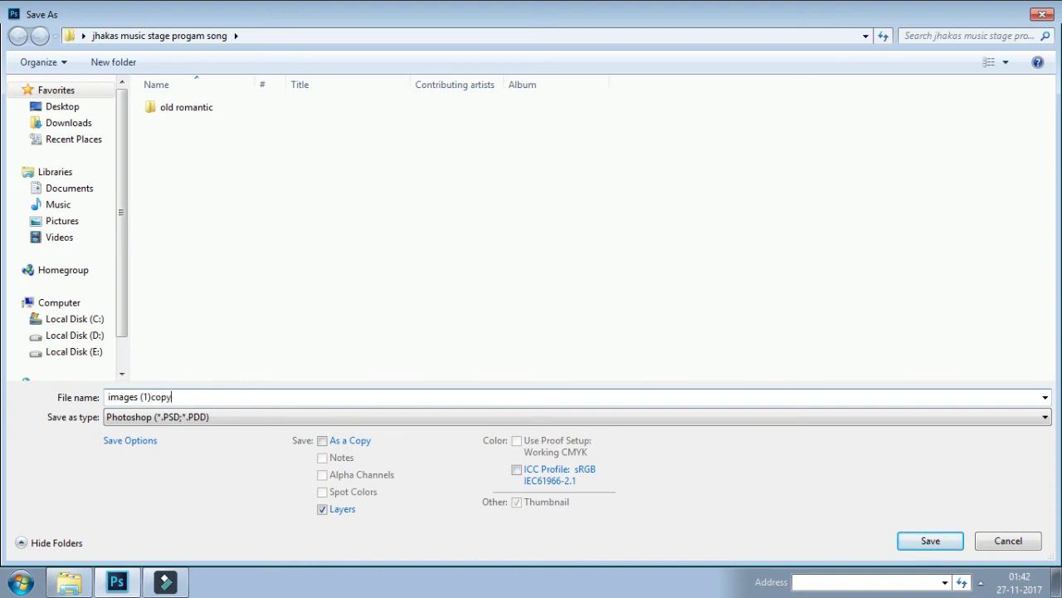
pyautogui.click(209, 417)
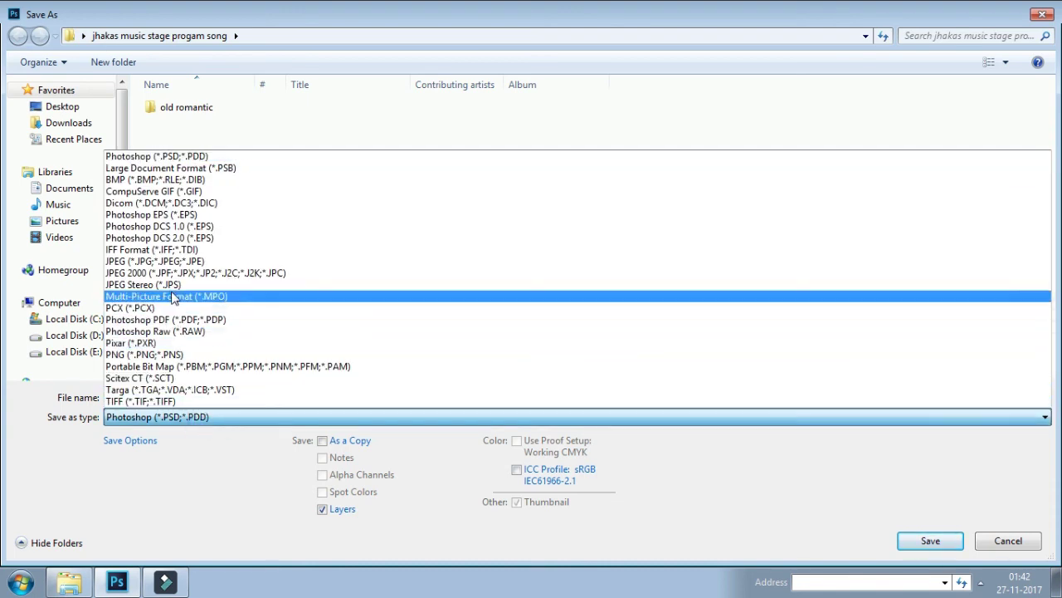
pyautogui.click(182, 262)
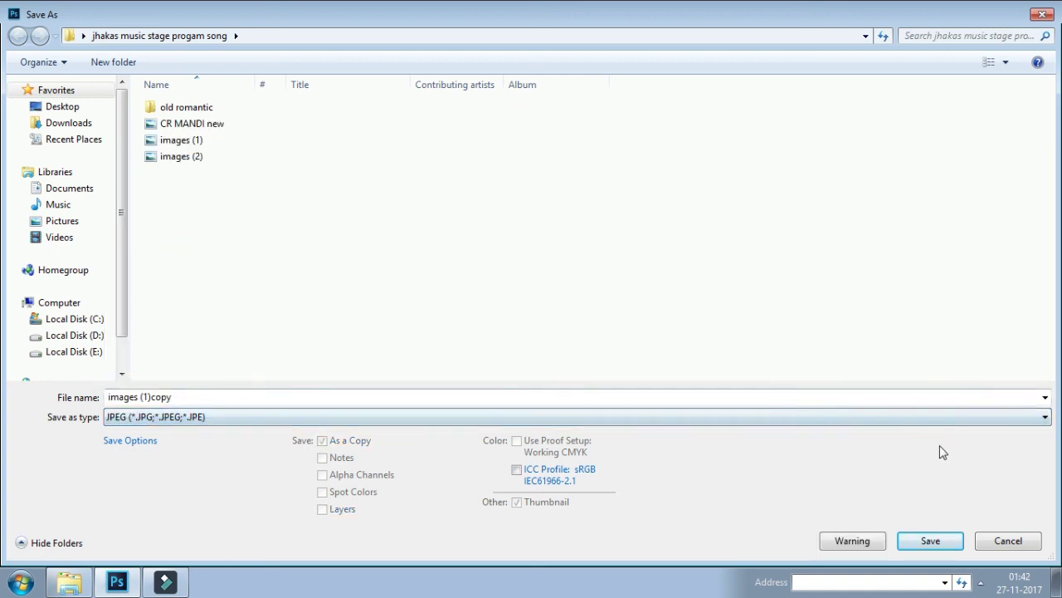
pyautogui.click(940, 539)
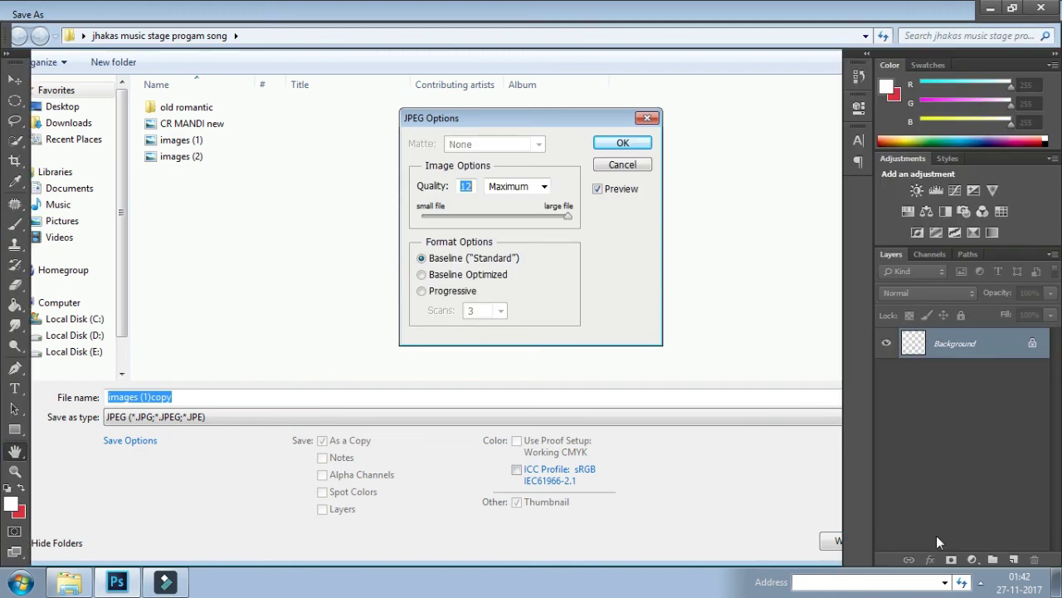
pyautogui.click(622, 143)
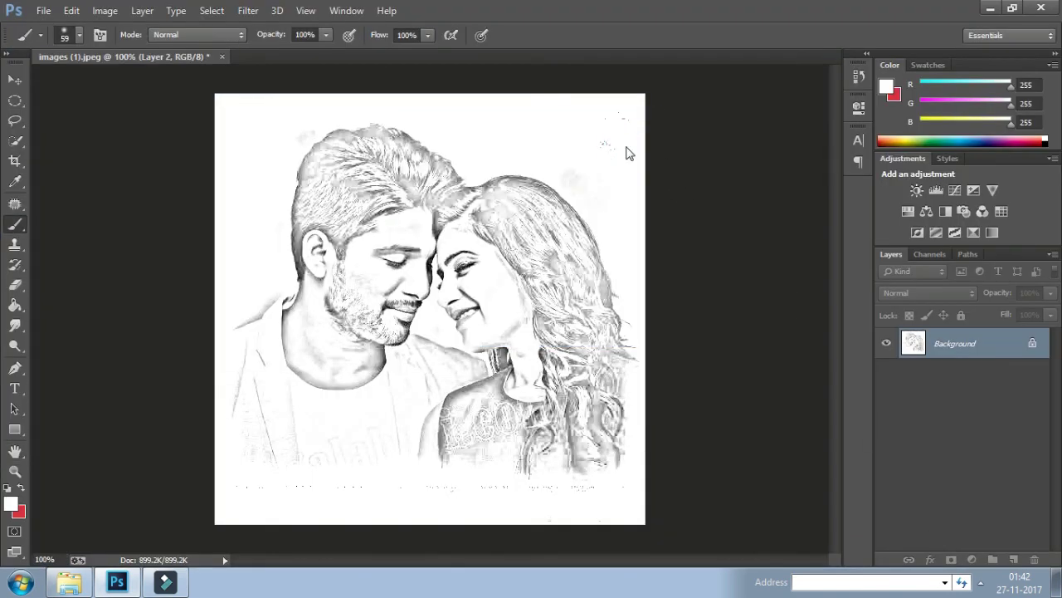